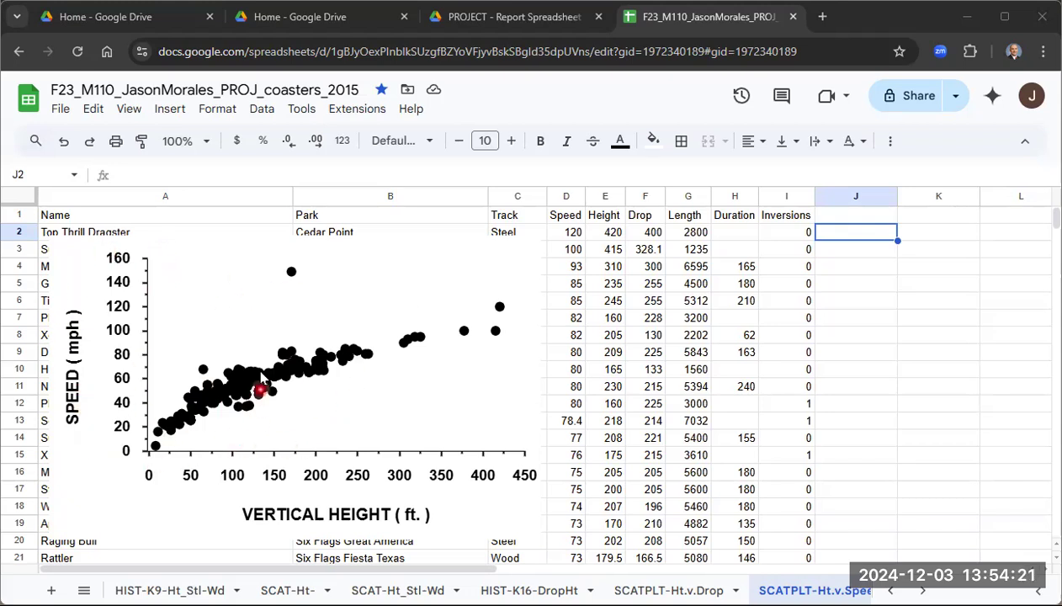
- Open the speed-versus-height scatter chart for editing and add a trendline to its Speed series
{"action": "left_click", "coordinate": [353, 255]}
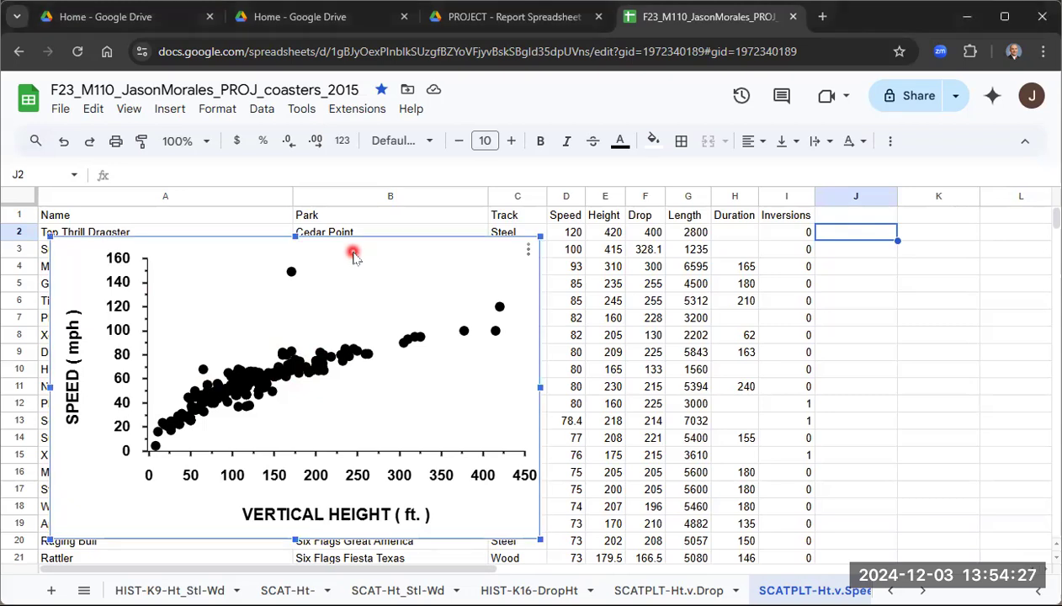
{"action": "left_click", "coordinate": [528, 252]}
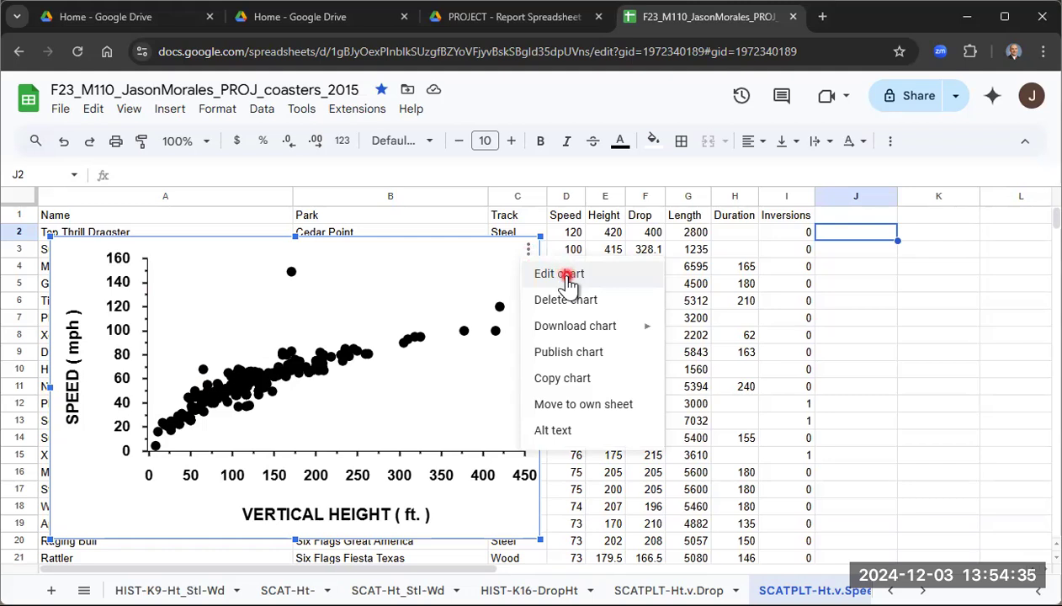
{"action": "left_click", "coordinate": [566, 278]}
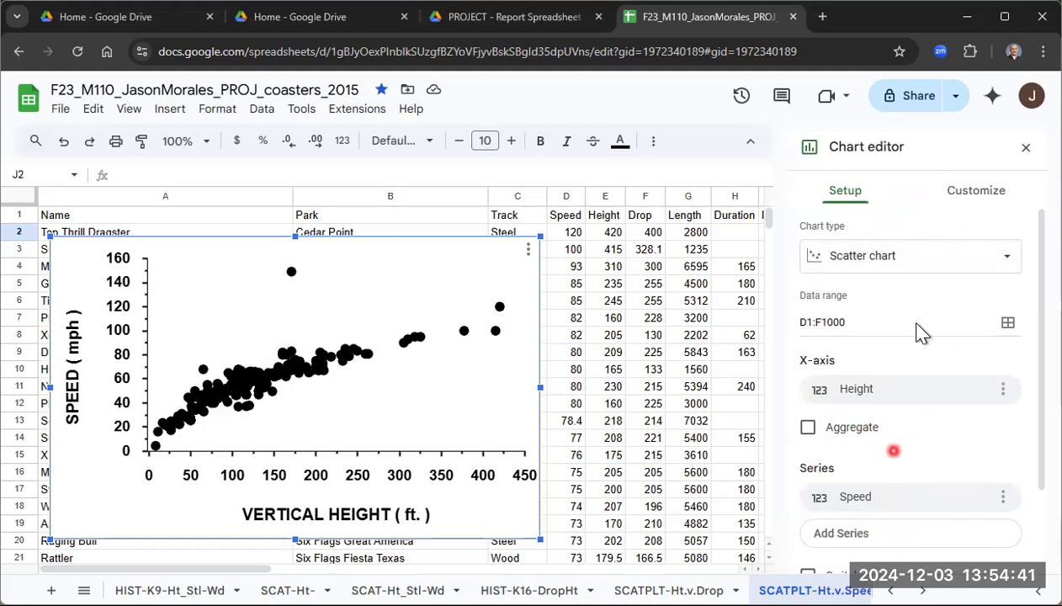
{"action": "left_click", "coordinate": [979, 192]}
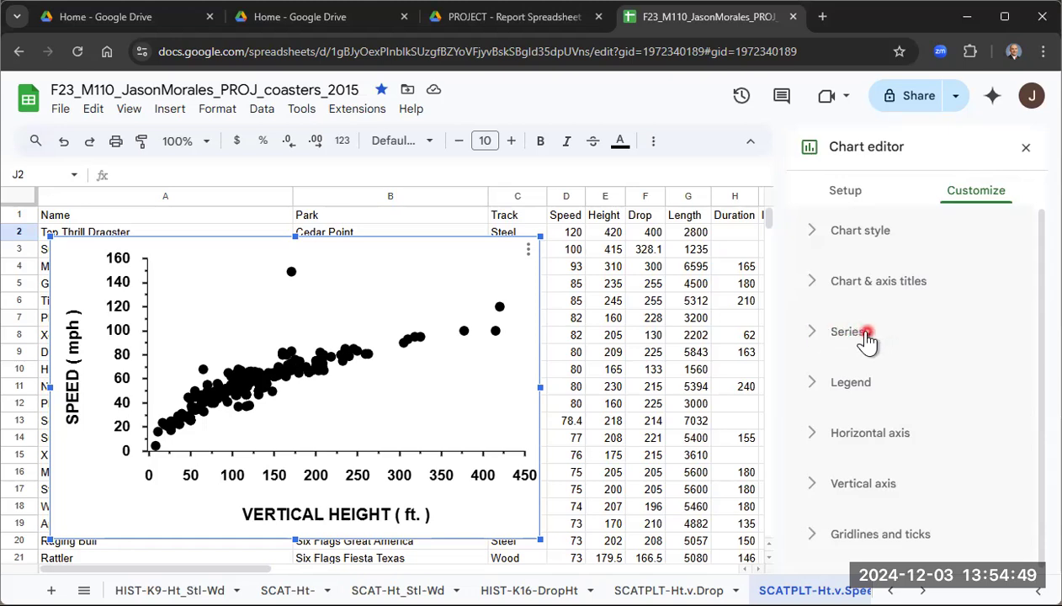
{"action": "left_click", "coordinate": [813, 335]}
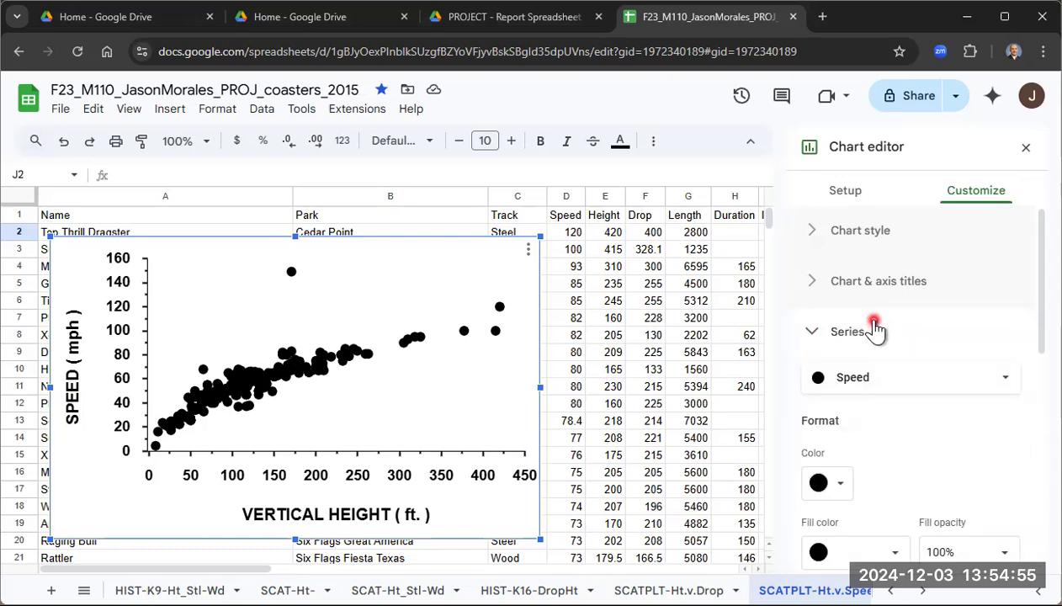
{"action": "scroll", "coordinate": [875, 328], "scroll_direction": "down", "scroll_amount": 3}
{"action": "scroll", "coordinate": [875, 326], "scroll_direction": "down", "scroll_amount": 3}
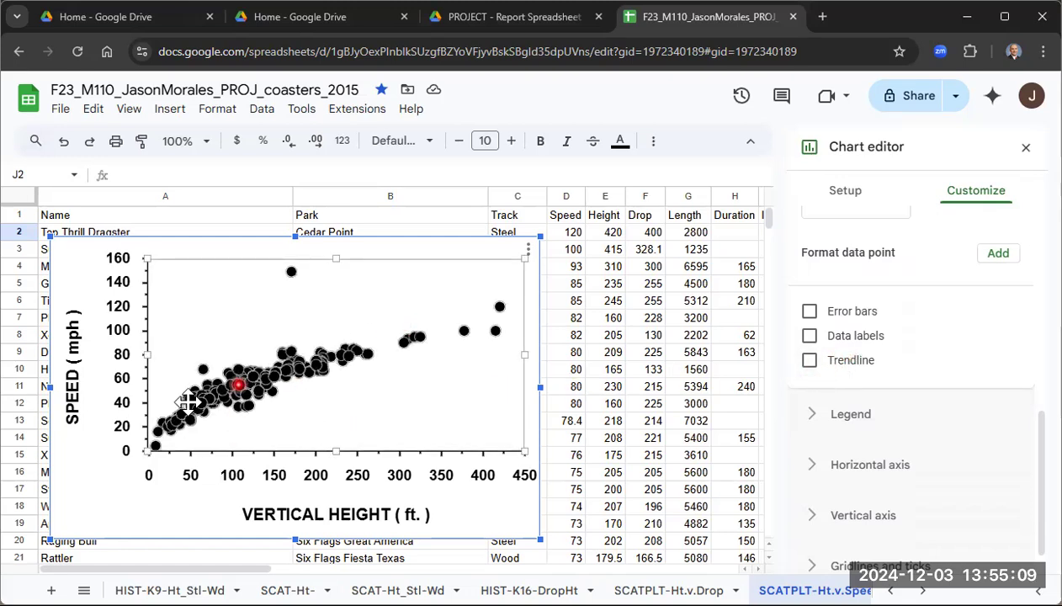
{"action": "left_click", "coordinate": [812, 363]}
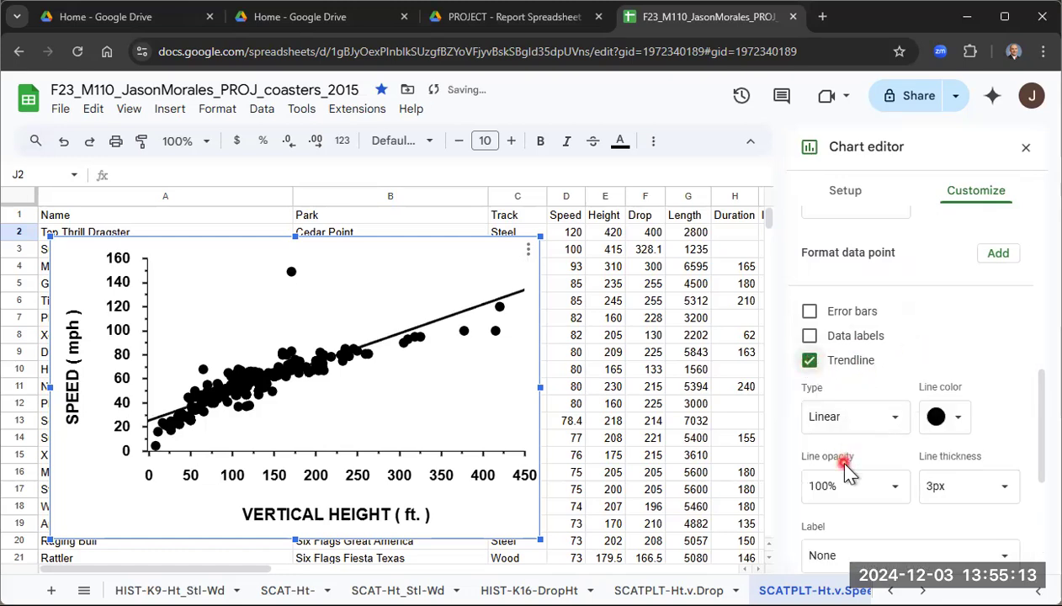
- Try Polynomial and Power Series trendline types, then set the type back to Linear
{"action": "scroll", "coordinate": [914, 347], "scroll_direction": "down", "scroll_amount": 2}
{"action": "scroll", "coordinate": [900, 345], "scroll_direction": "up", "scroll_amount": 1}
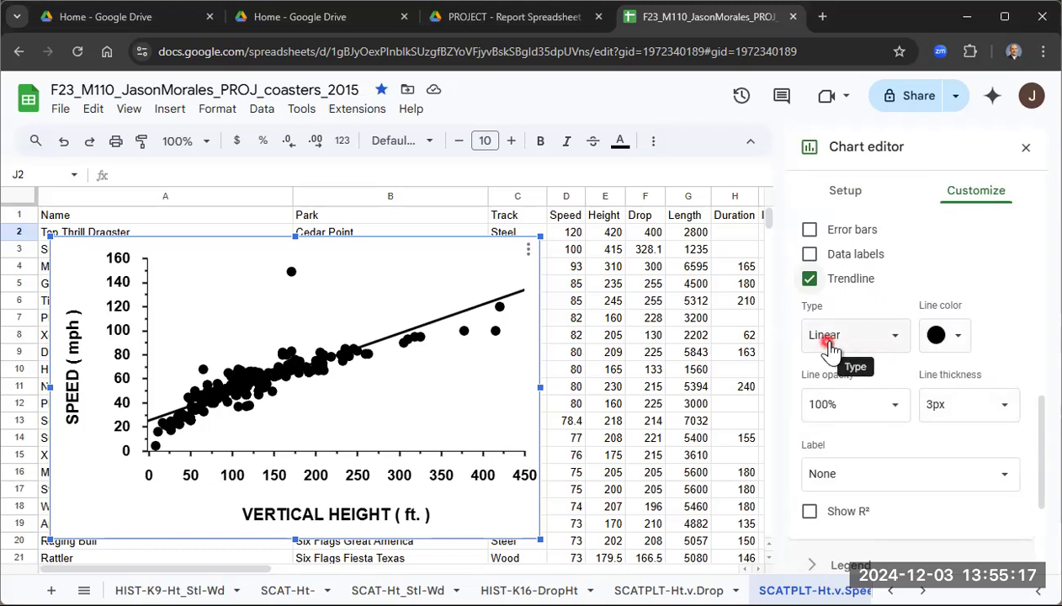
{"action": "left_click", "coordinate": [897, 339]}
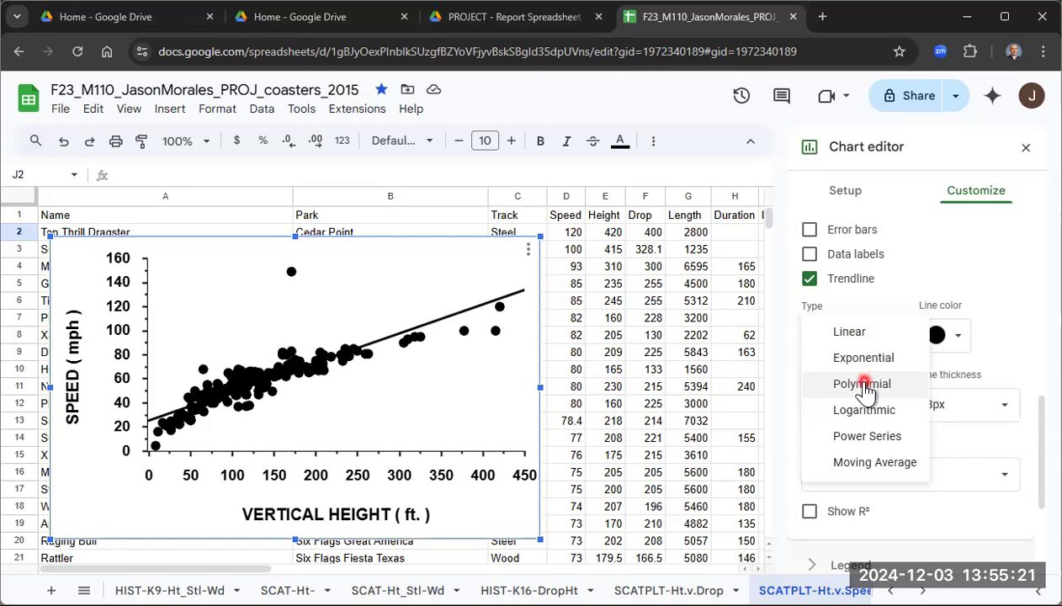
{"action": "left_click", "coordinate": [866, 385]}
{"action": "left_click", "coordinate": [869, 335]}
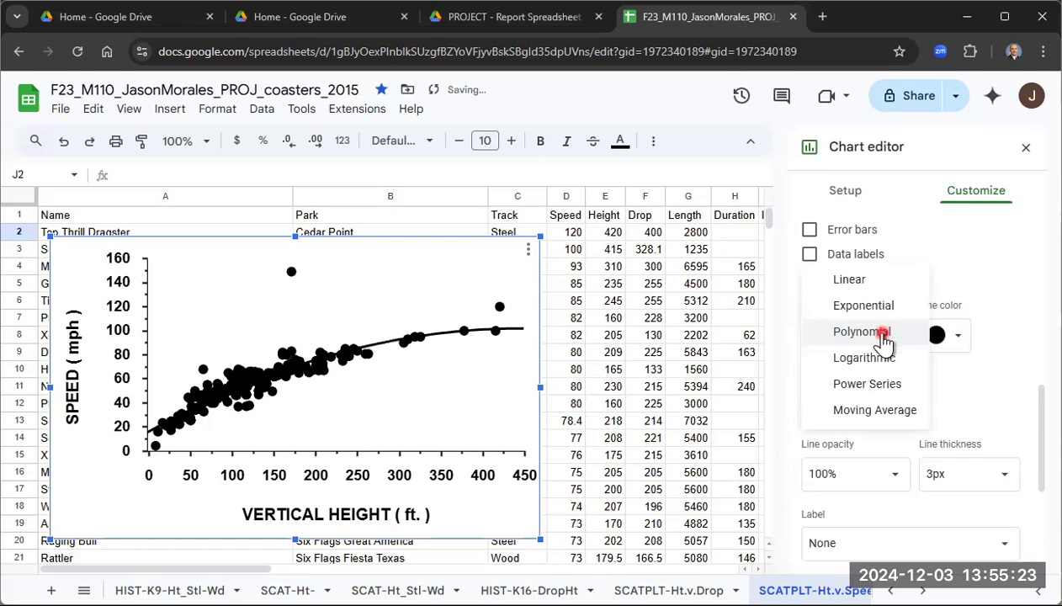
{"action": "left_click", "coordinate": [870, 385]}
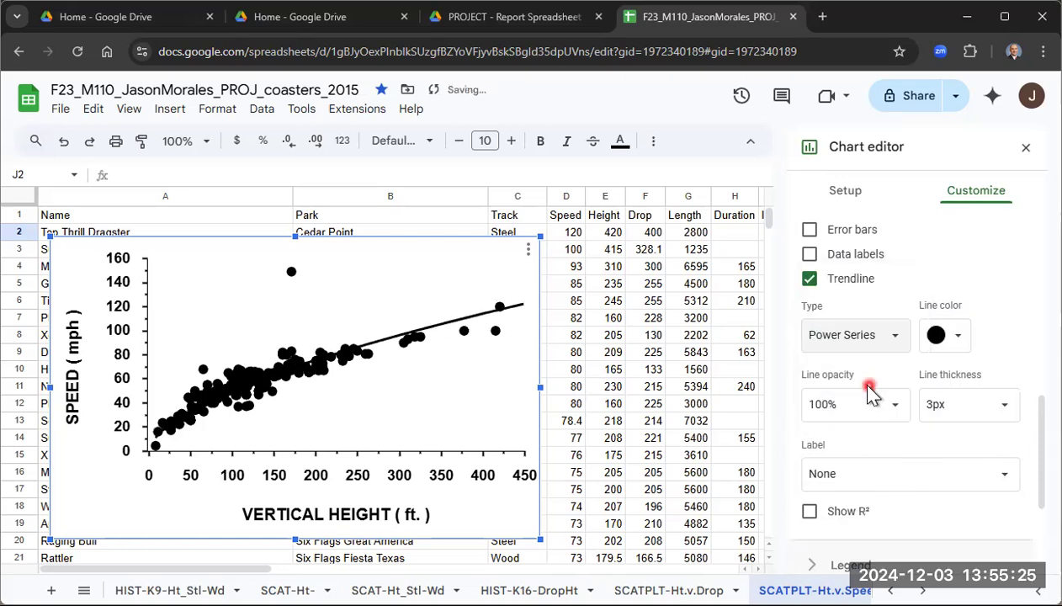
{"action": "left_click", "coordinate": [868, 336]}
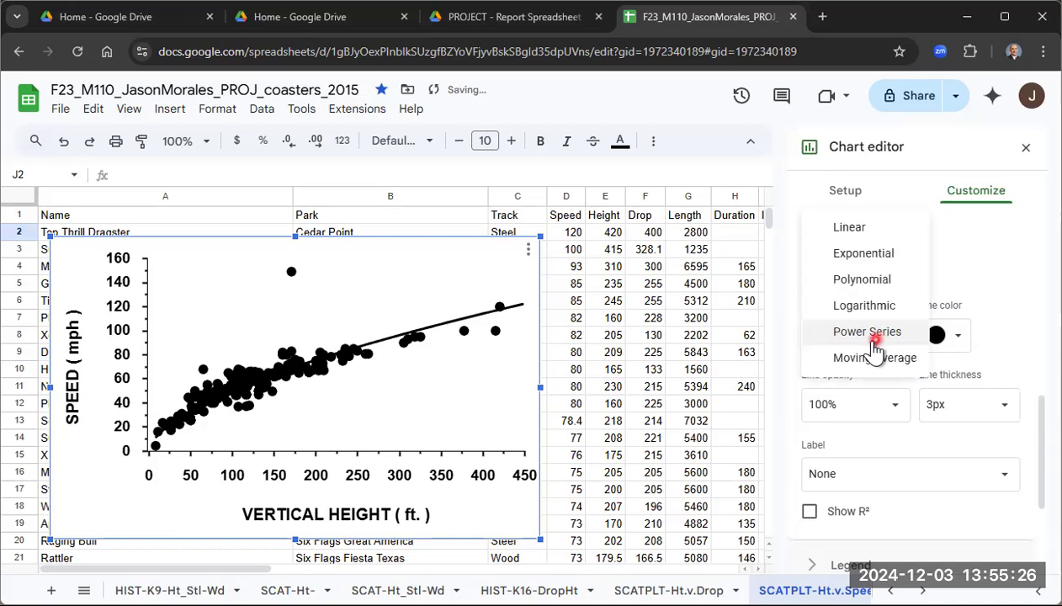
{"action": "left_click", "coordinate": [863, 234]}
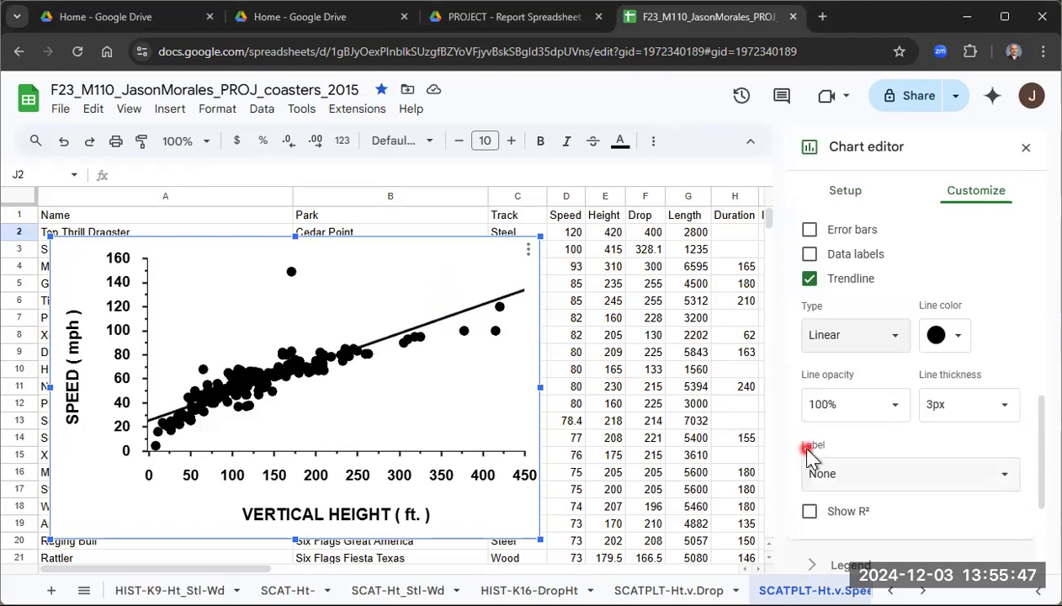
- Label the trendline with its equation, then set the trendline label back to None
{"action": "left_click", "coordinate": [858, 477]}
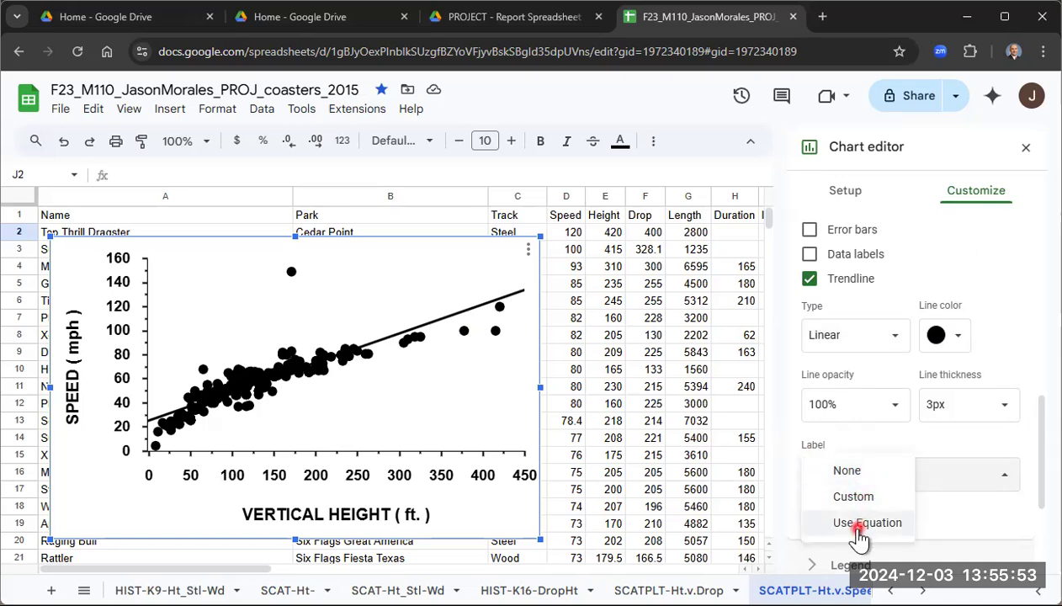
{"action": "left_click", "coordinate": [860, 525]}
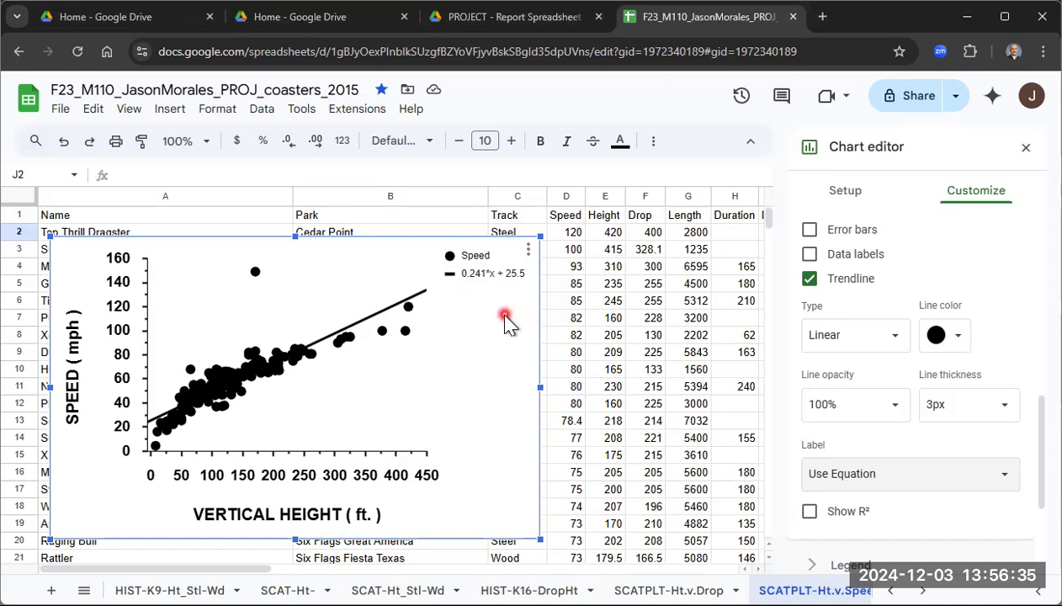
{"action": "left_click", "coordinate": [474, 277]}
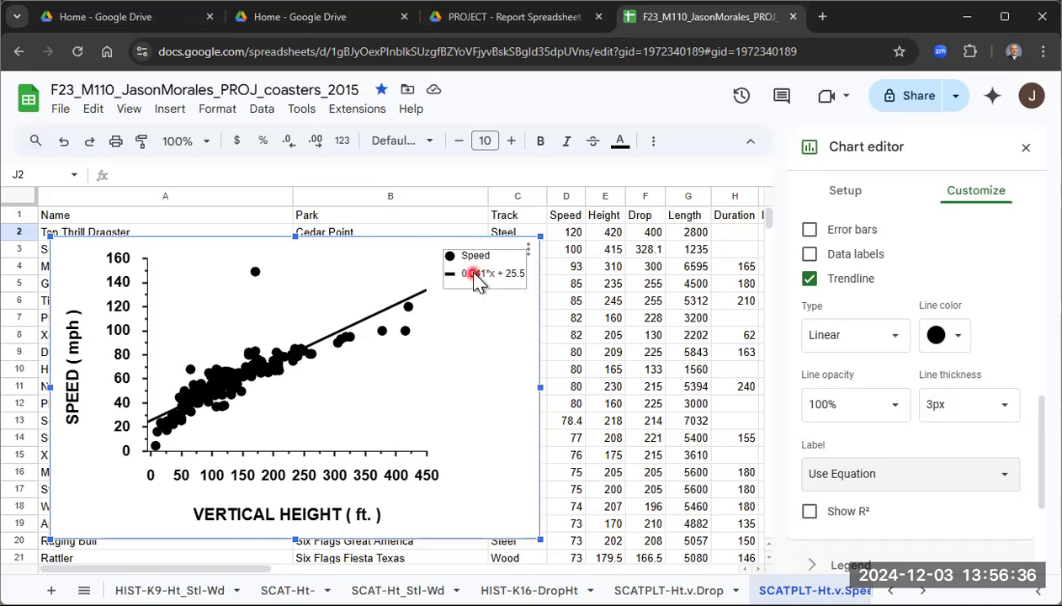
{"action": "left_click", "coordinate": [838, 478]}
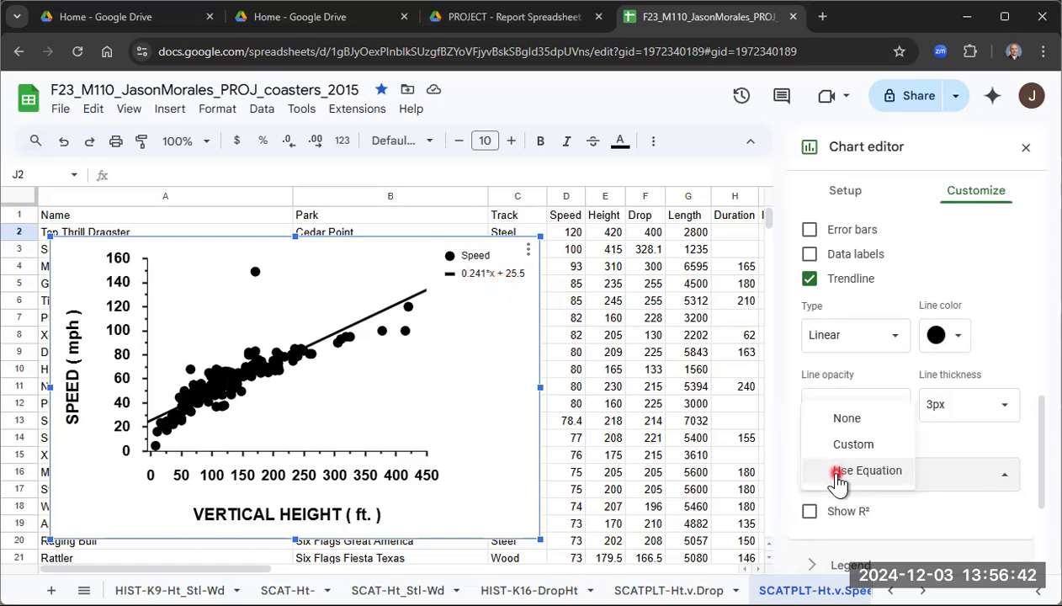
{"action": "left_click", "coordinate": [845, 421]}
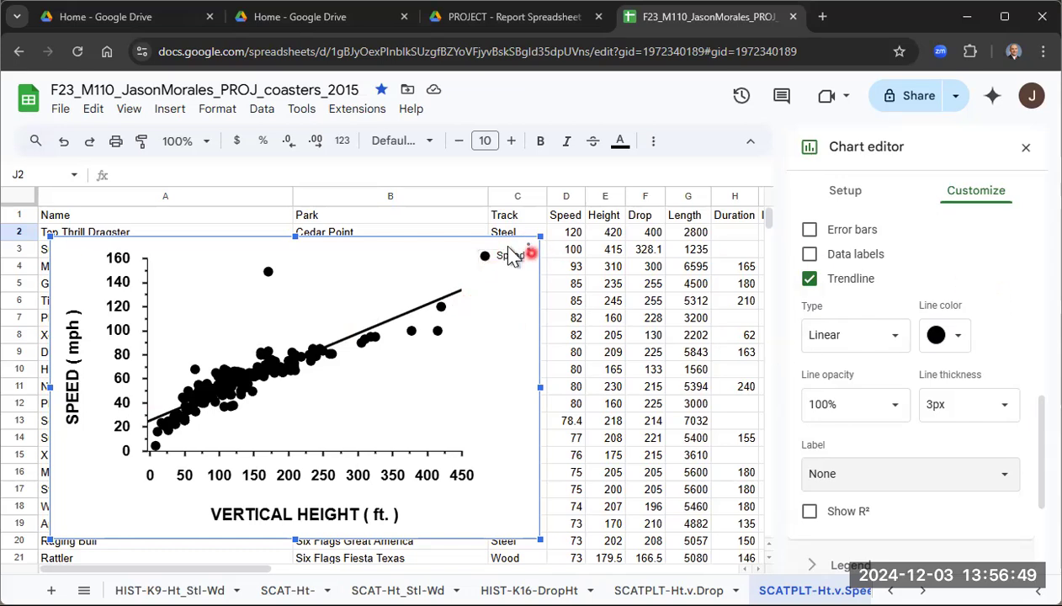
- Set the chart legend position to None and close the chart editor
{"action": "left_click_drag", "start_coordinate": [1045, 429], "coordinate": [1041, 483]}
{"action": "left_click", "coordinate": [815, 386]}
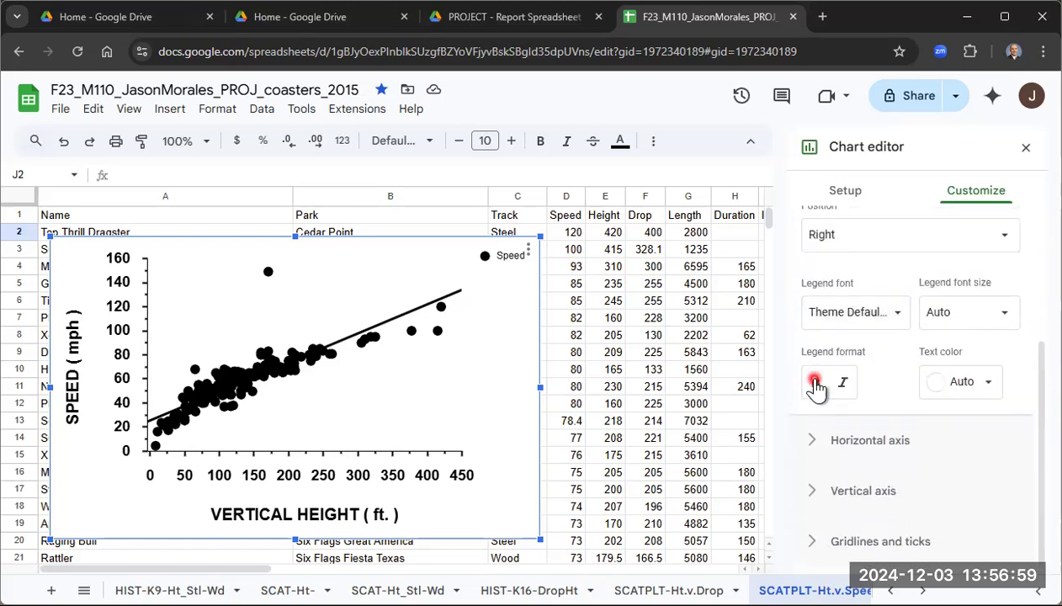
{"action": "scroll", "coordinate": [884, 312], "scroll_direction": "up", "scroll_amount": 1}
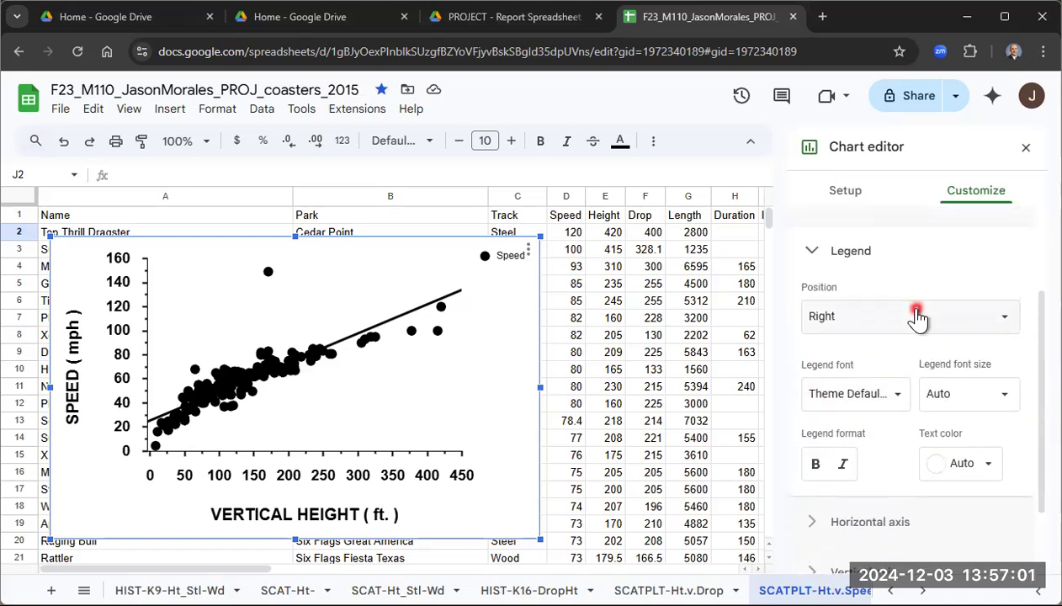
{"action": "left_click", "coordinate": [859, 326]}
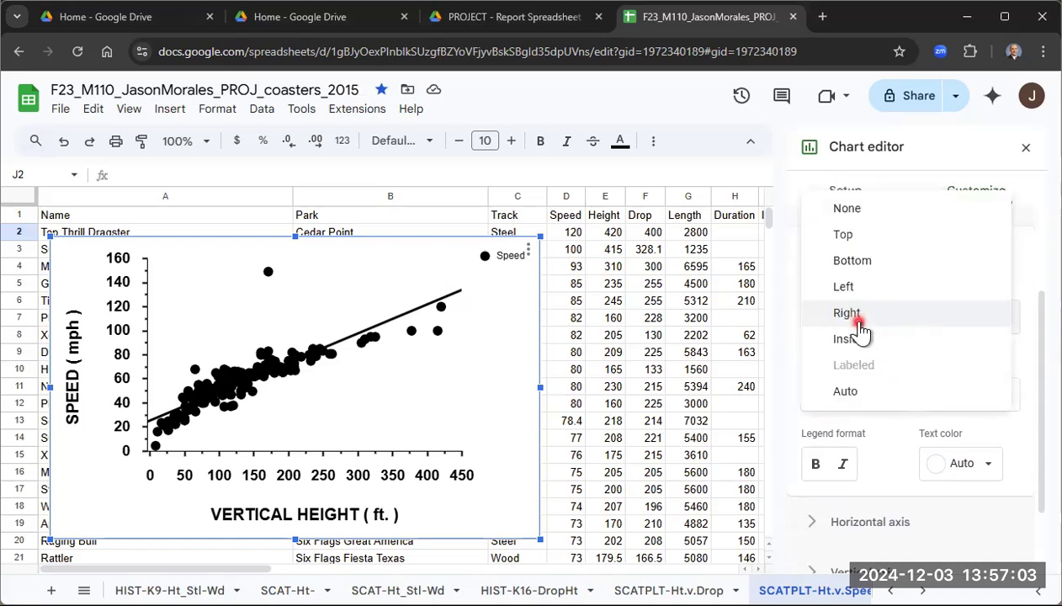
{"action": "left_click", "coordinate": [876, 211]}
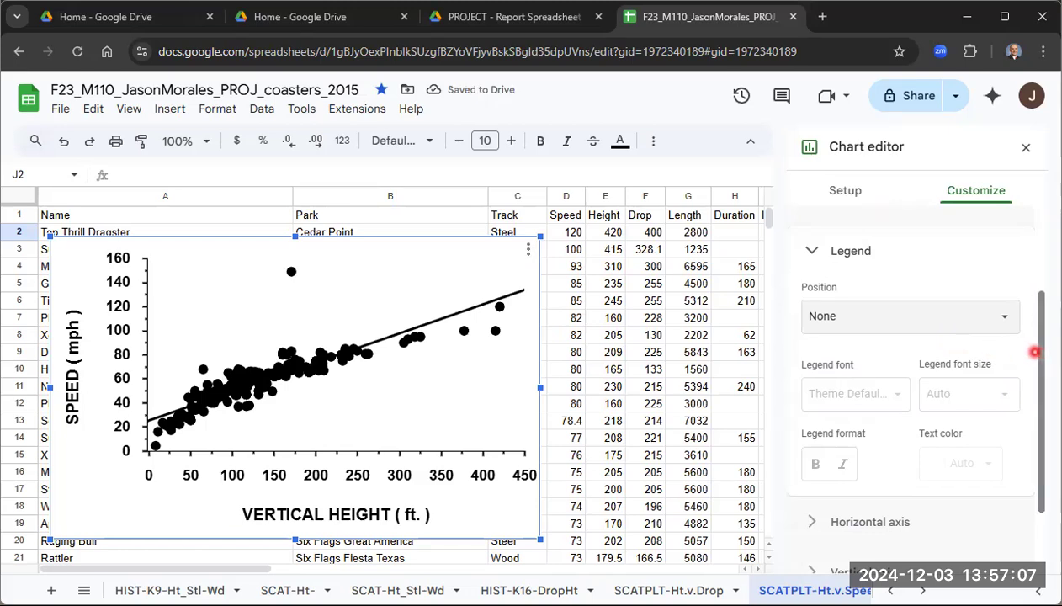
{"action": "left_click_drag", "start_coordinate": [1041, 355], "coordinate": [1042, 262]}
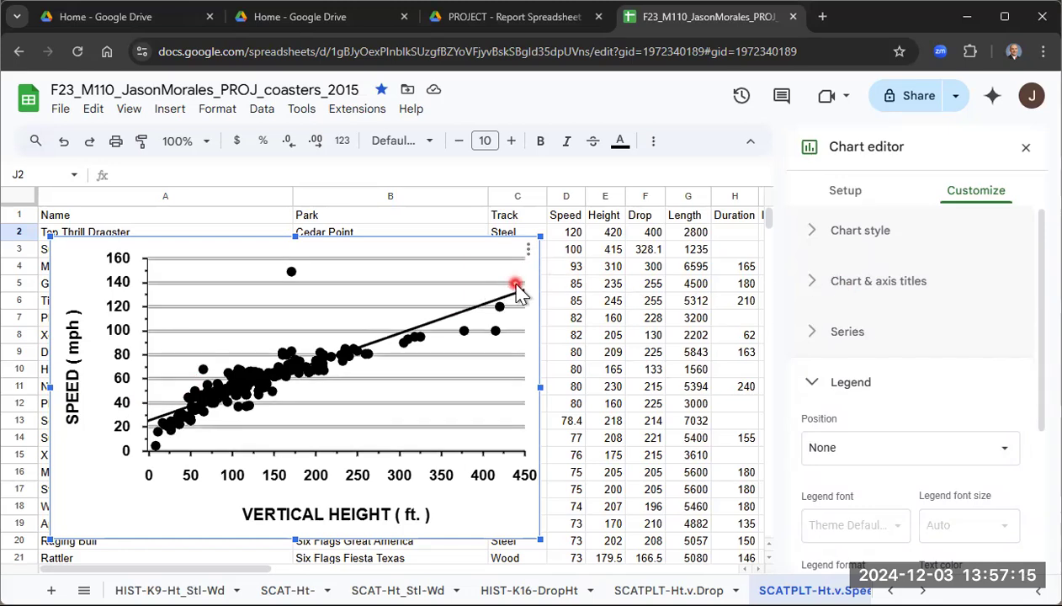
{"action": "left_click", "coordinate": [1026, 148]}
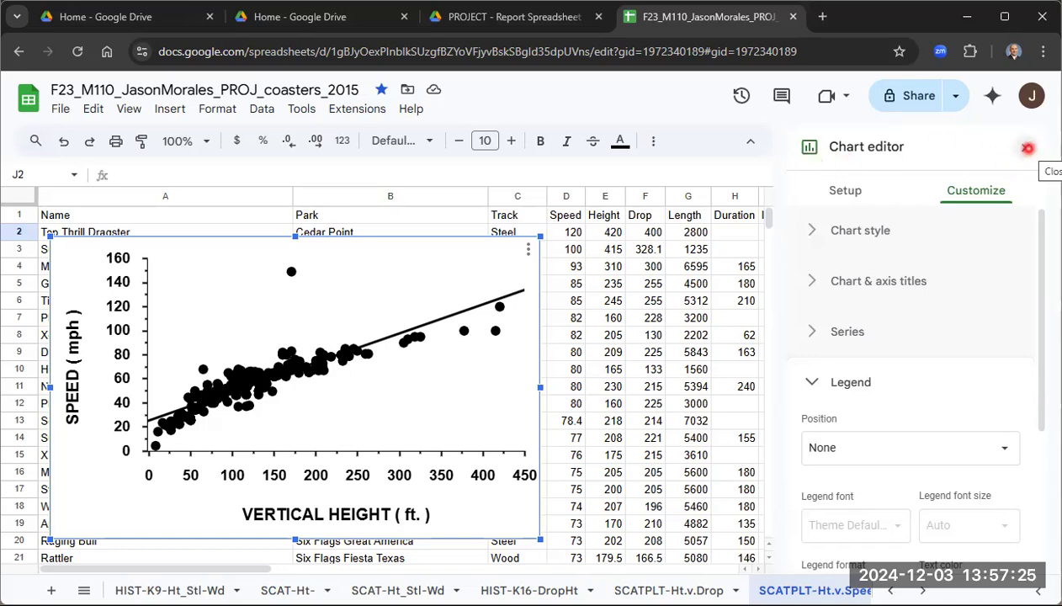
{"action": "left_click", "coordinate": [1027, 148]}
- Begin a LINEST formula in cell J2 with the speed values D2:D242 as the first argument
{"action": "left_click", "coordinate": [870, 263]}
{"action": "left_click", "coordinate": [860, 236]}
{"action": "left_click", "coordinate": [856, 253]}
{"action": "left_click", "coordinate": [853, 235]}
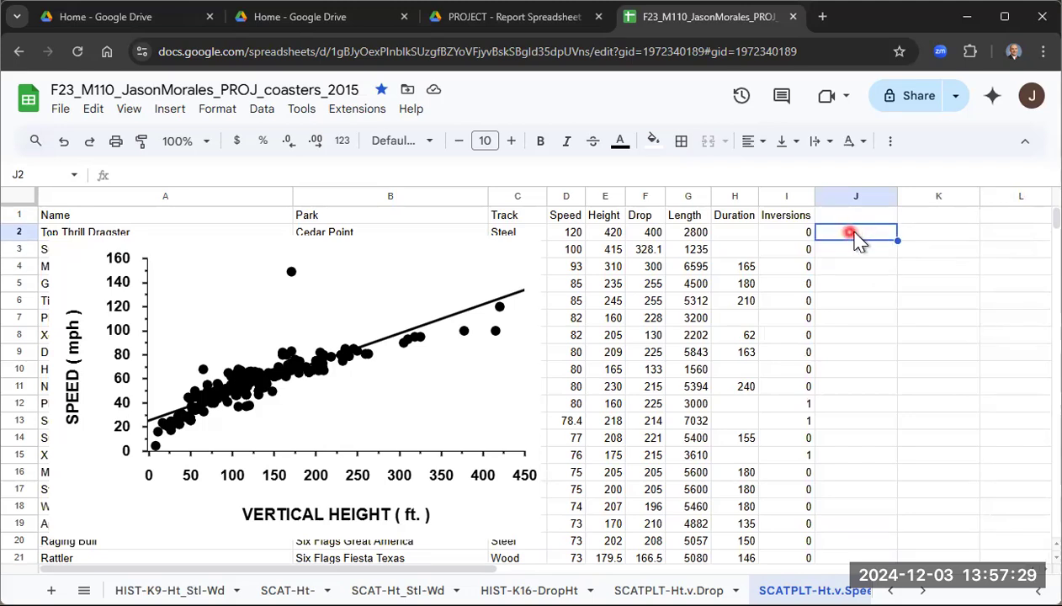
{"action": "left_click", "coordinate": [870, 247]}
{"action": "left_click", "coordinate": [866, 236]}
{"action": "type", "text": "="}
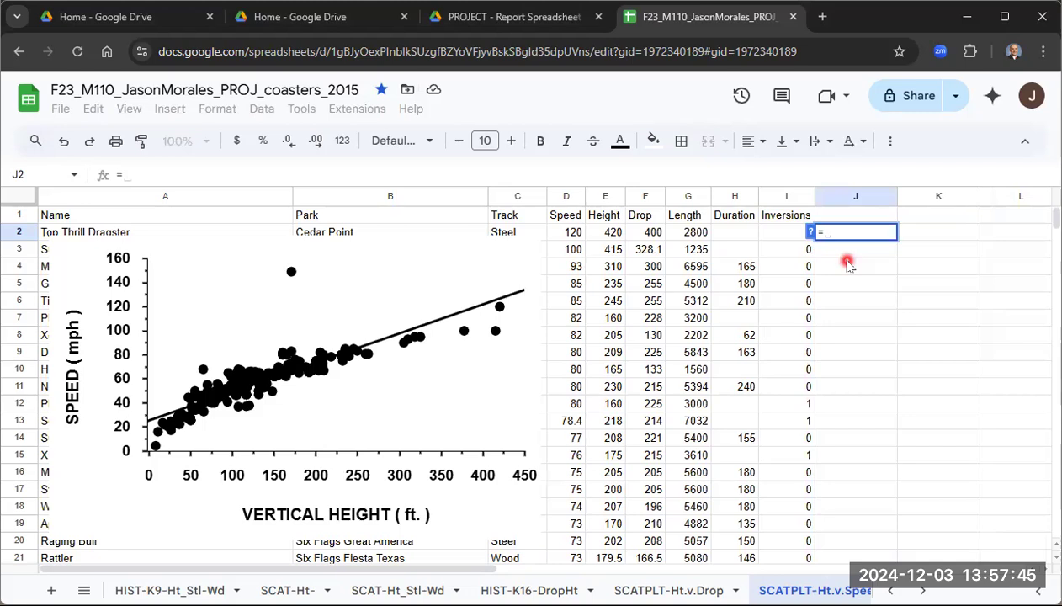
{"action": "type", "text": "li"}
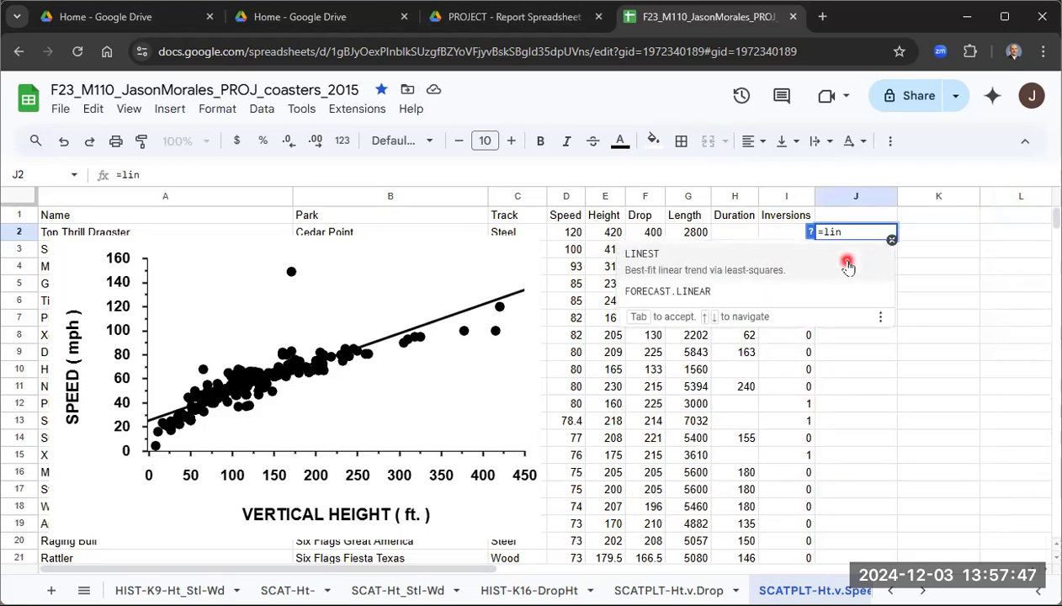
{"action": "type", "text": "n"}
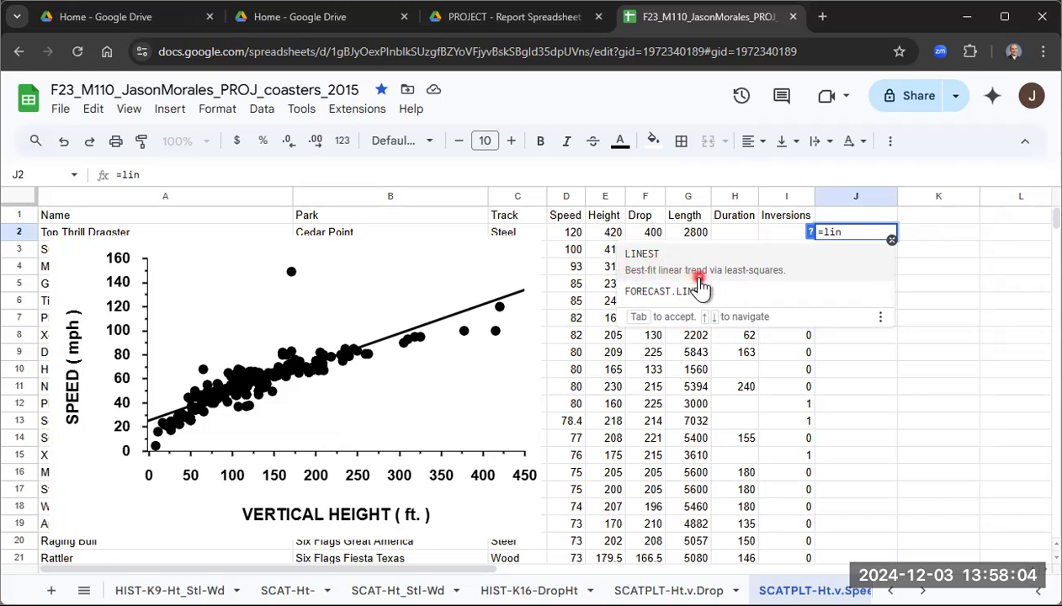
{"action": "left_click", "coordinate": [656, 257]}
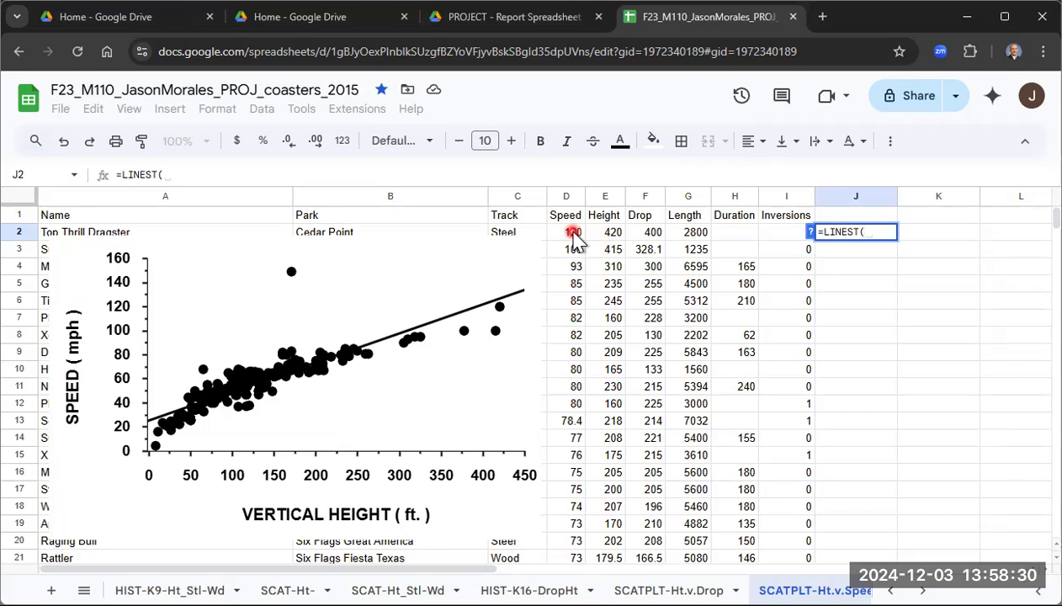
{"action": "left_click_drag", "start_coordinate": [572, 234], "coordinate": [572, 384]}
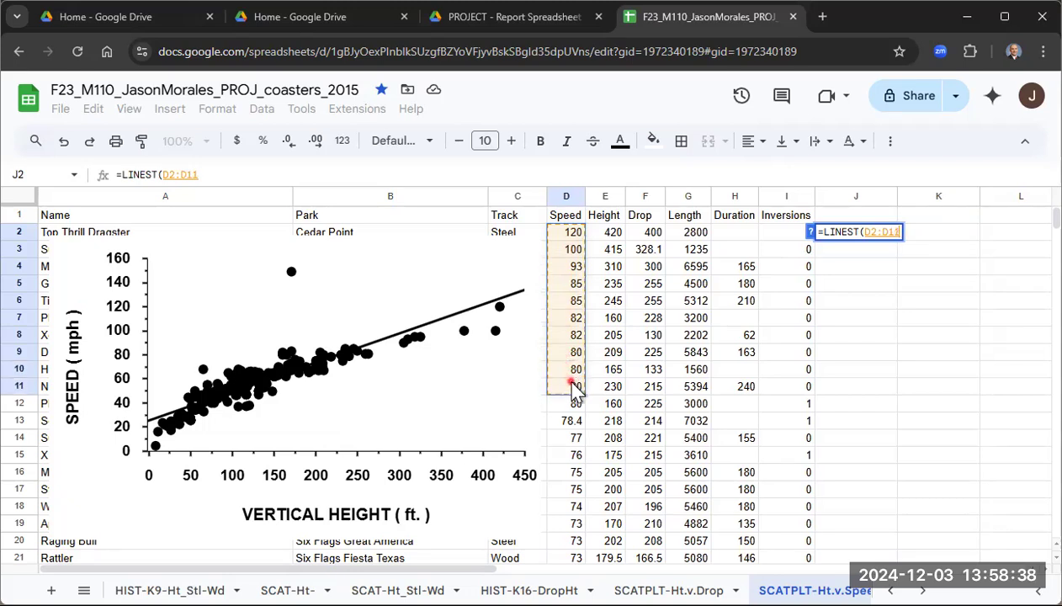
{"action": "left_click_drag", "start_coordinate": [571, 384], "coordinate": [576, 477]}
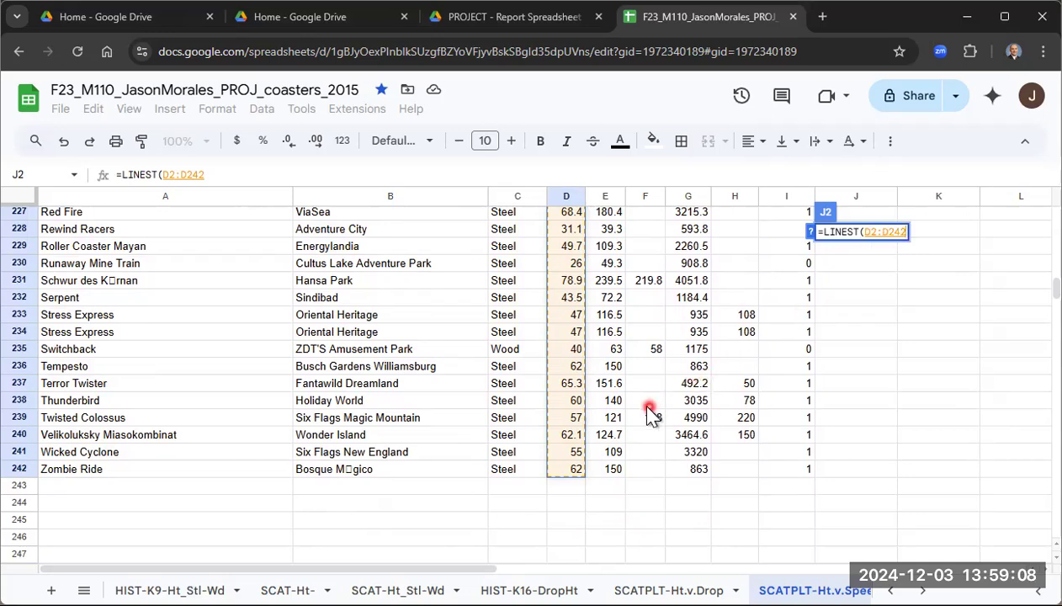
- Complete the LINEST formula in J2 with the height values E2:E242 as the second argument and enter it
{"action": "scroll", "coordinate": [613, 394], "scroll_direction": "up", "scroll_amount": 18}
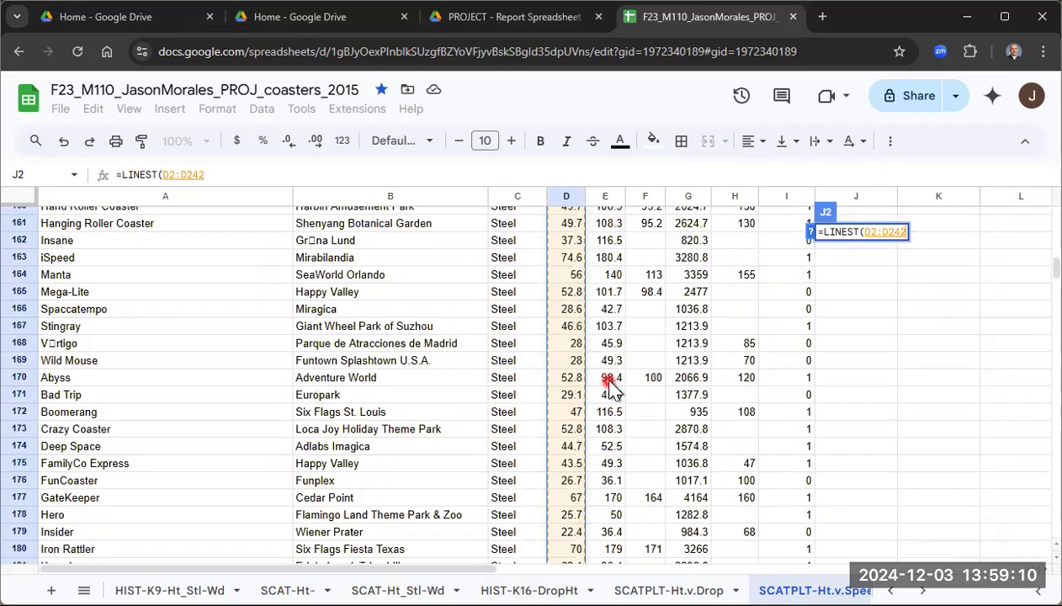
{"action": "scroll", "coordinate": [614, 385], "scroll_direction": "up", "scroll_amount": 20}
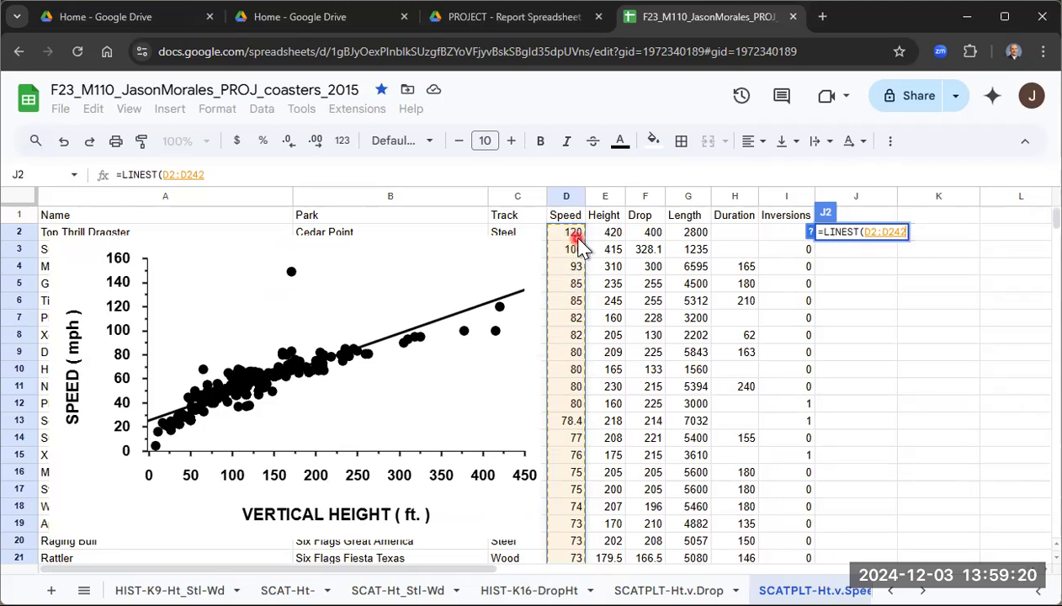
{"action": "type", "text": ","}
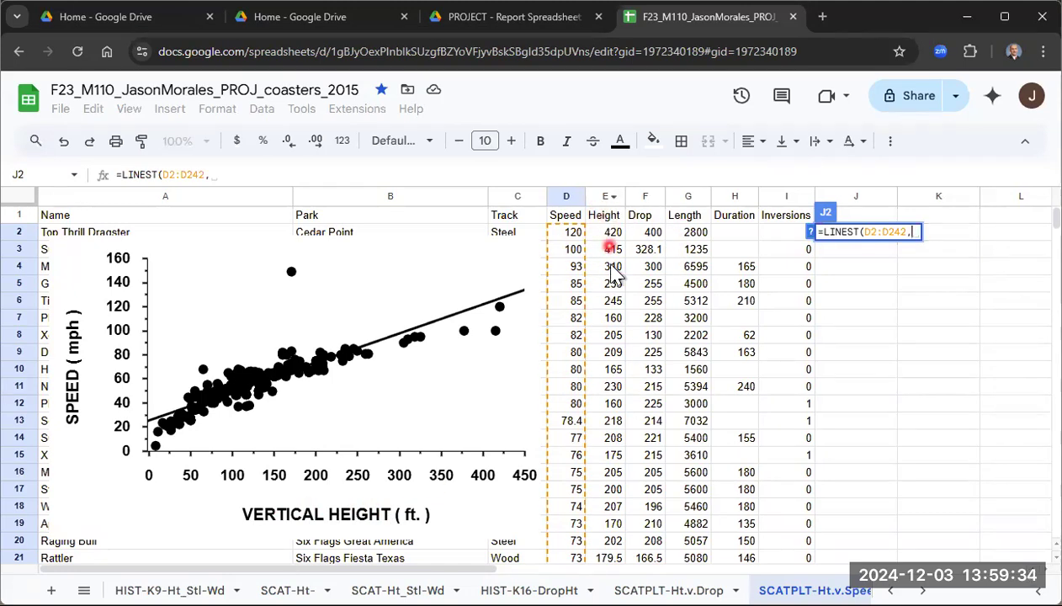
{"action": "left_click_drag", "start_coordinate": [610, 236], "coordinate": [616, 453]}
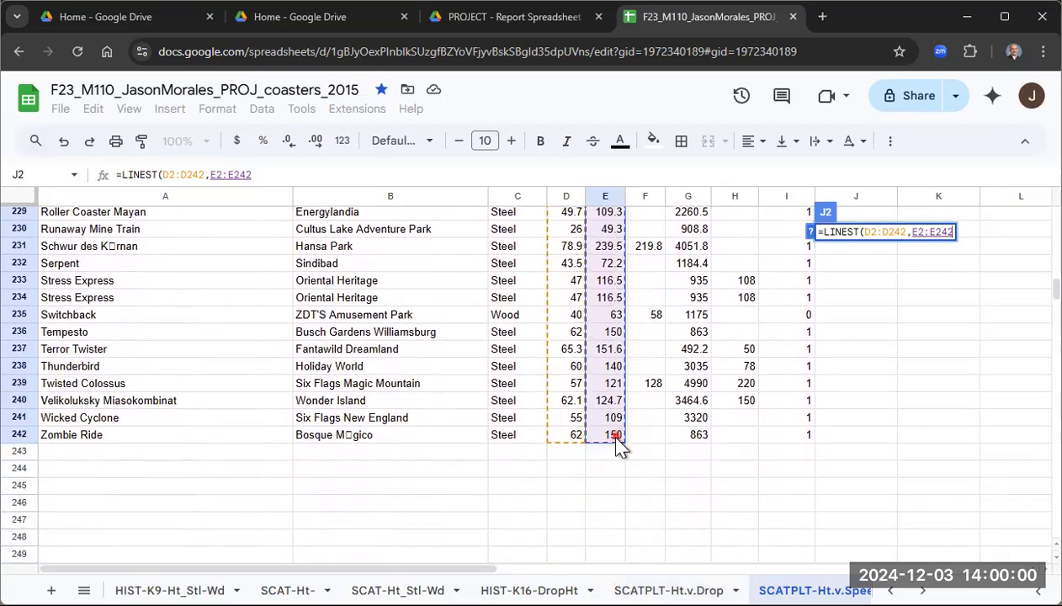
{"action": "left_click_drag", "start_coordinate": [617, 444], "coordinate": [617, 444]}
{"action": "scroll", "coordinate": [749, 404], "scroll_direction": "up", "scroll_amount": 7}
{"action": "scroll", "coordinate": [749, 404], "scroll_direction": "up", "scroll_amount": 20}
{"action": "scroll", "coordinate": [749, 404], "scroll_direction": "up", "scroll_amount": 10}
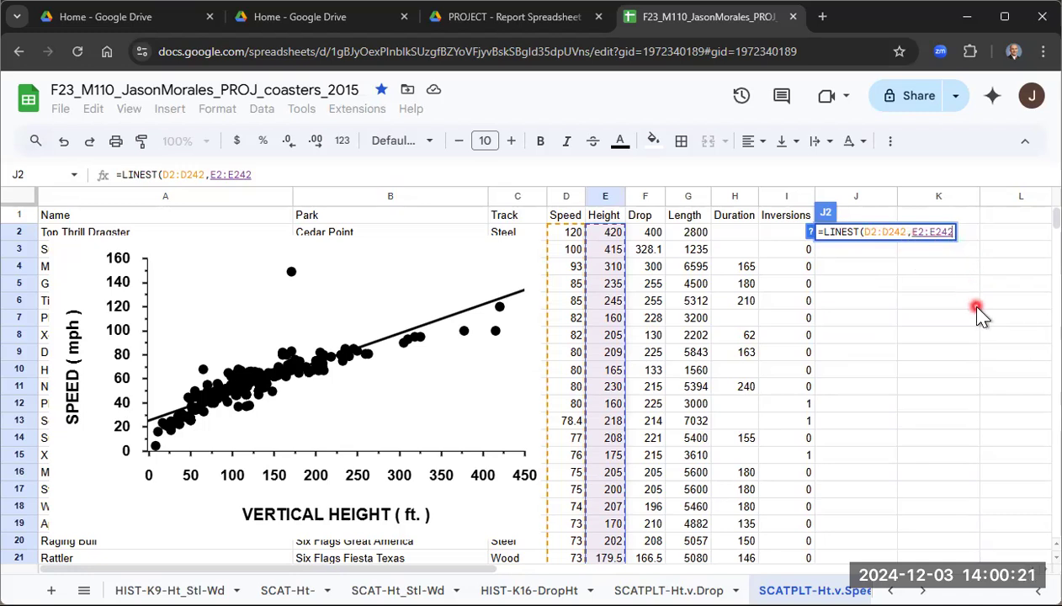
{"action": "type", "text": ")"}
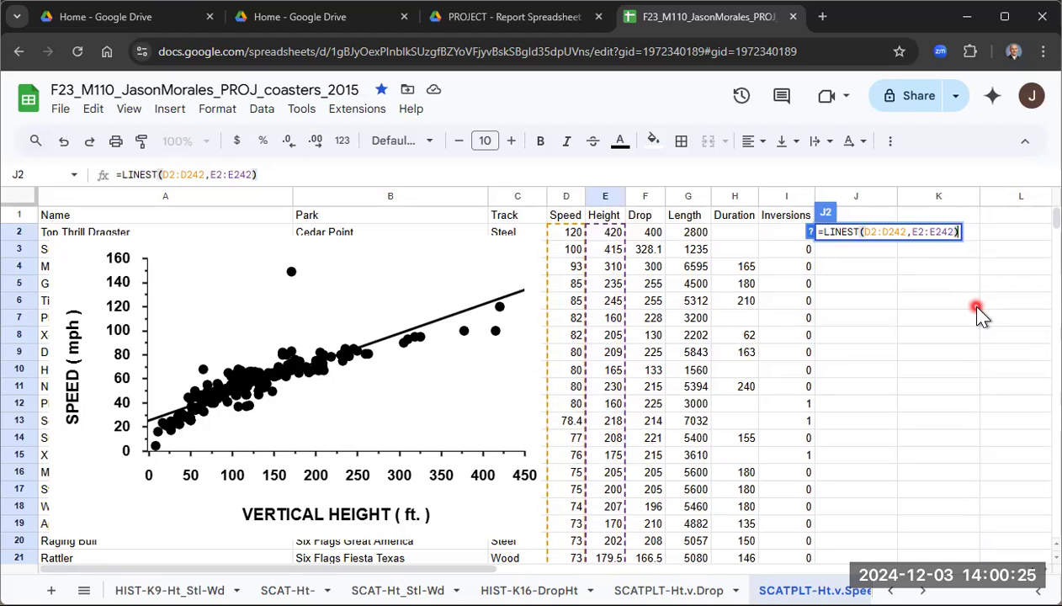
{"action": "key", "text": "Return"}
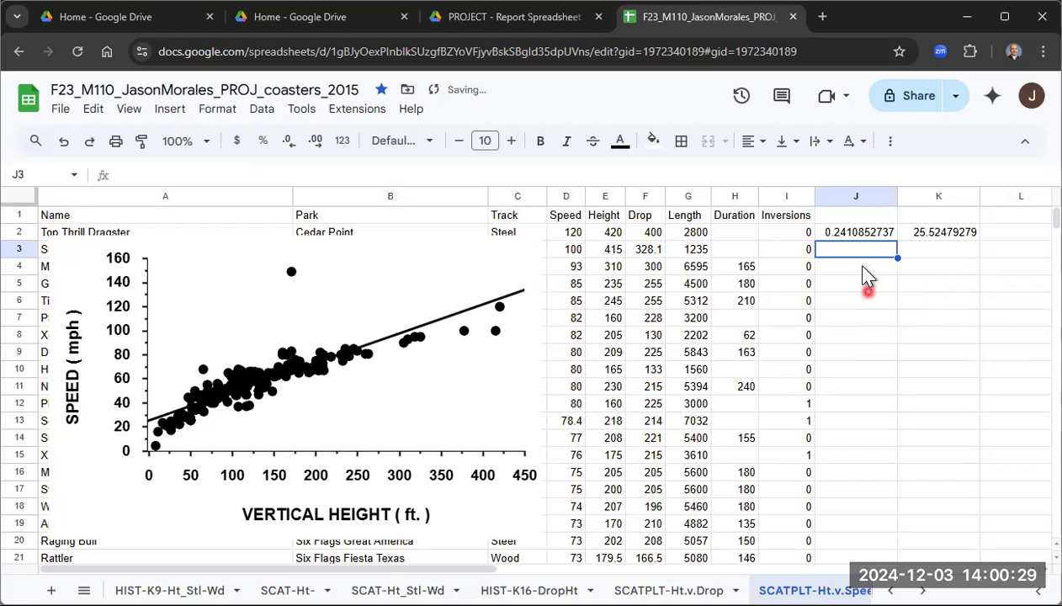
- Label cell J1 as "Slope of L. of R."
{"action": "left_click", "coordinate": [867, 217]}
{"action": "double_click", "coordinate": [866, 217]}
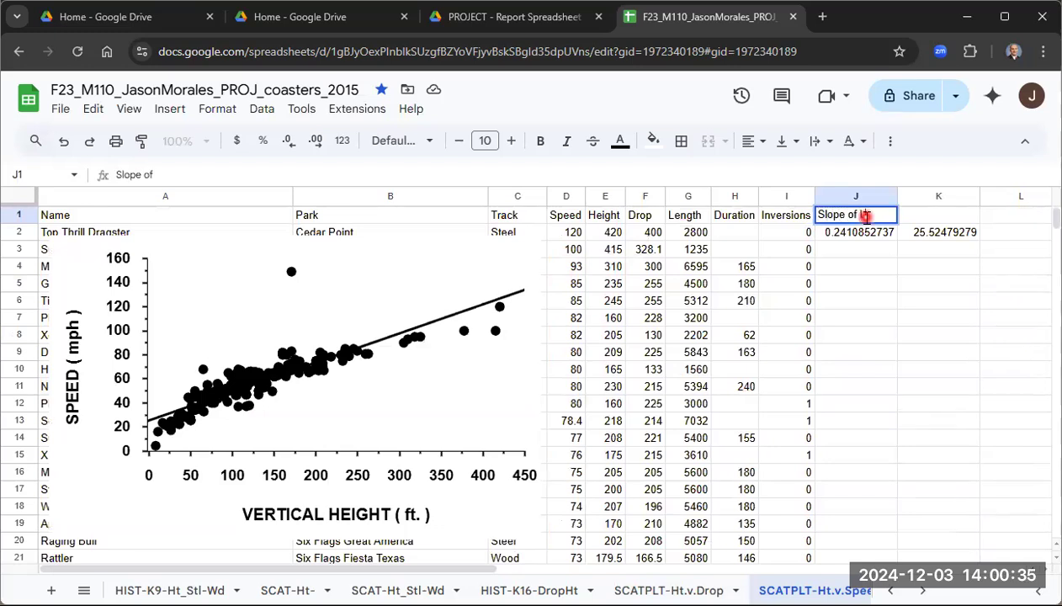
{"action": "type", "text": "f R."}
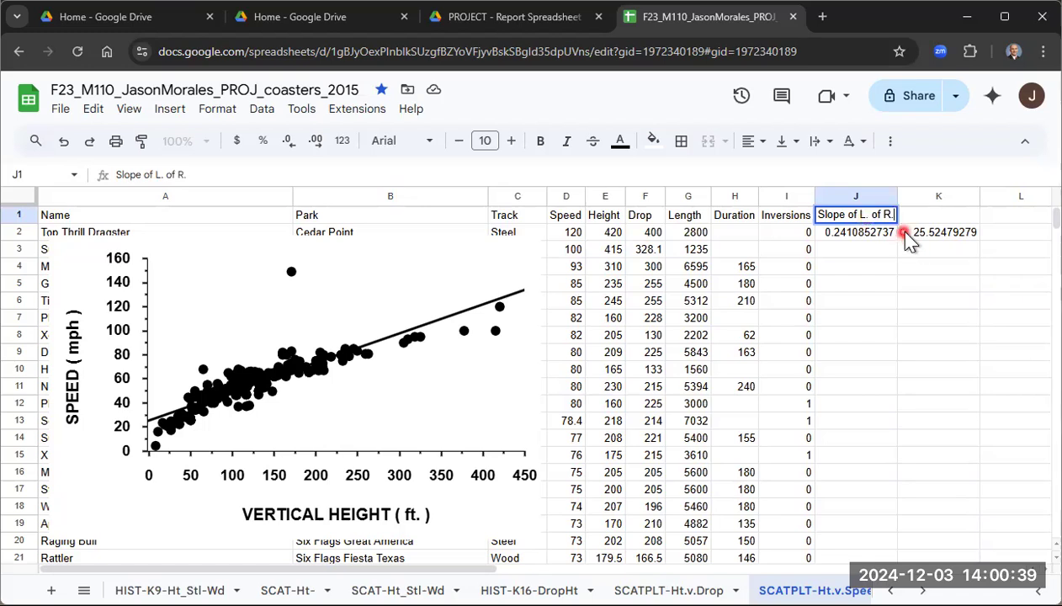
- Label cell K1 as "y-int of L of R."
{"action": "left_click", "coordinate": [934, 216]}
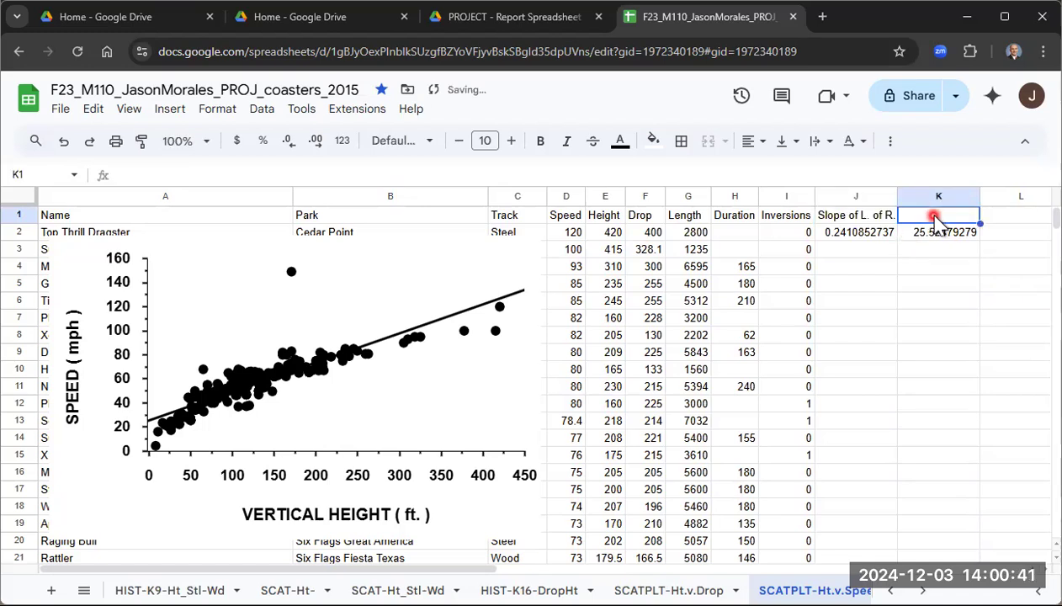
{"action": "type", "text": "Y"}
{"action": "key", "text": "BackSpace"}
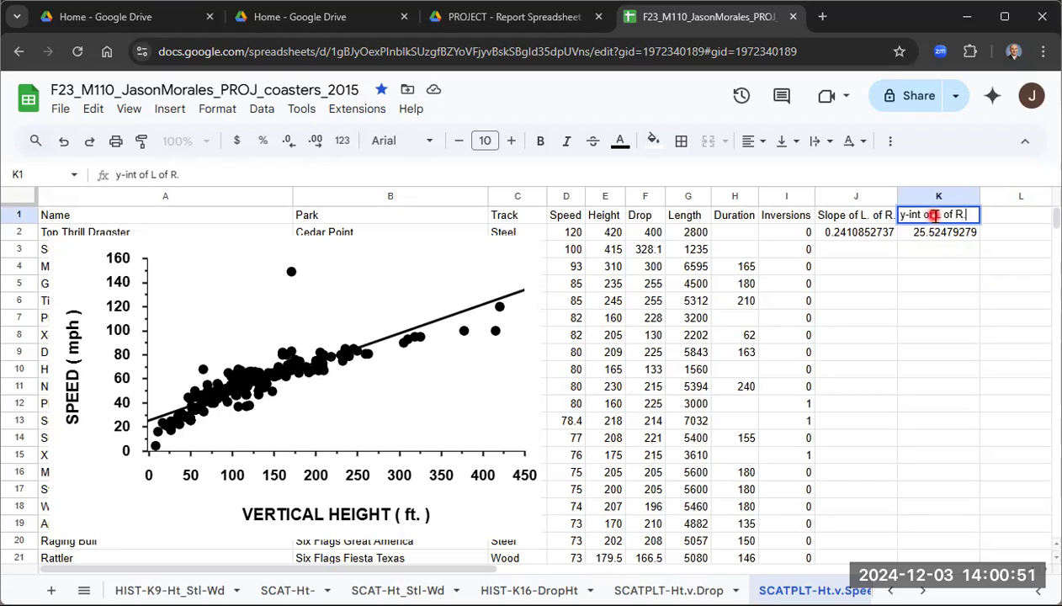
{"action": "key", "text": "Left"}
{"action": "key", "text": "Left"}
{"action": "key", "text": "Left"}
{"action": "key", "text": "Left"}
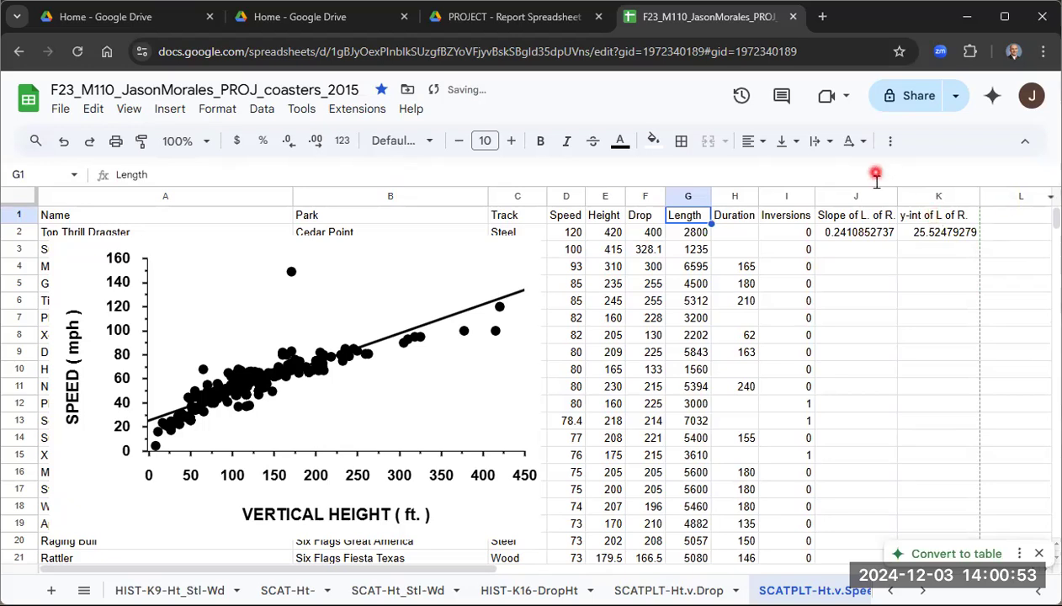
- Reopen the chart editor, set the trendline label to Use Equation, and close the editor
{"action": "left_click", "coordinate": [872, 251]}
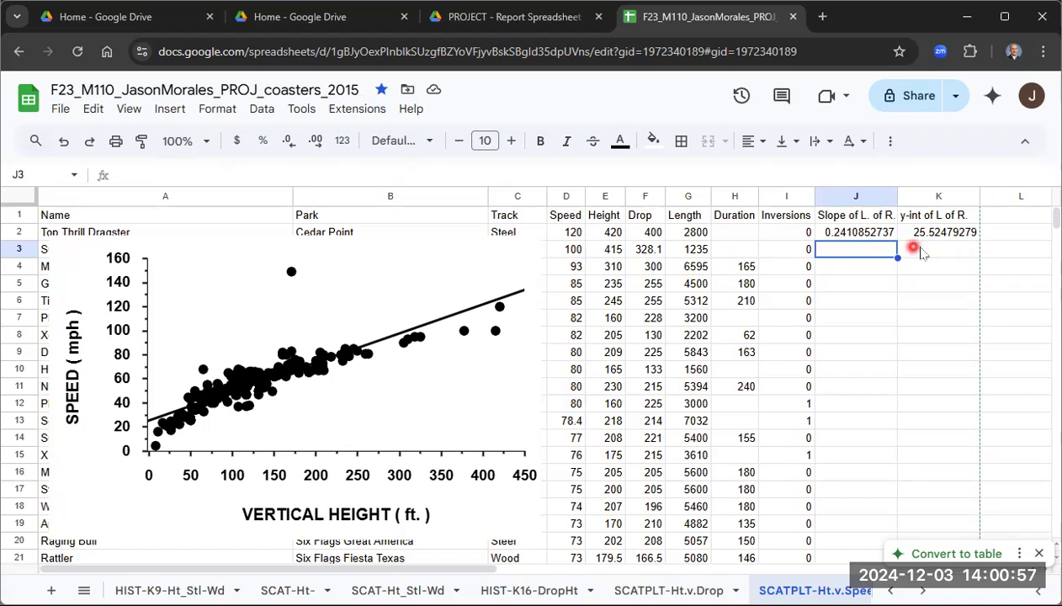
{"action": "left_click", "coordinate": [500, 260]}
{"action": "left_click", "coordinate": [528, 251]}
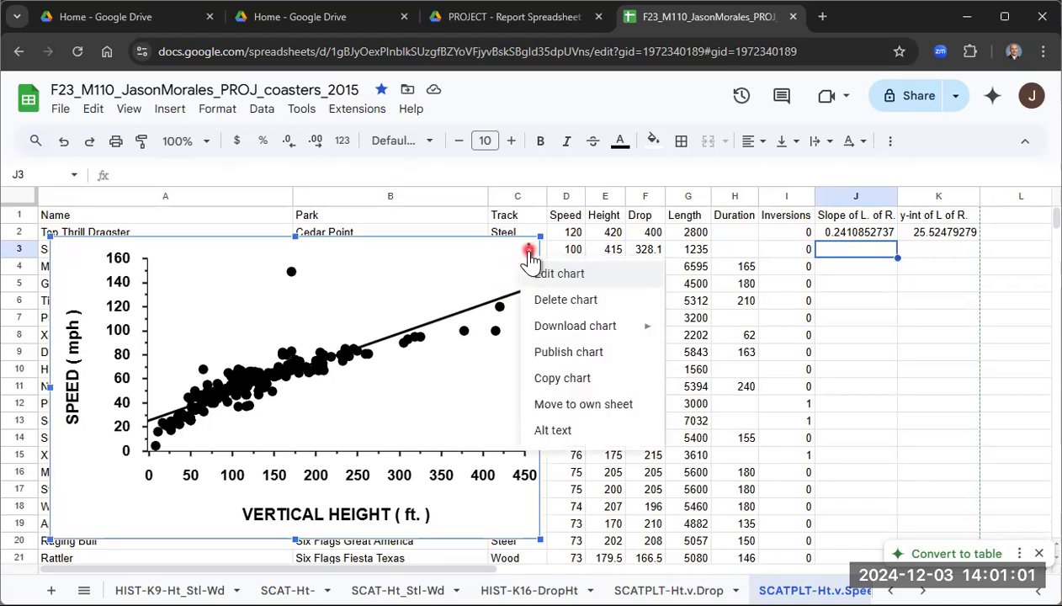
{"action": "left_click", "coordinate": [558, 275]}
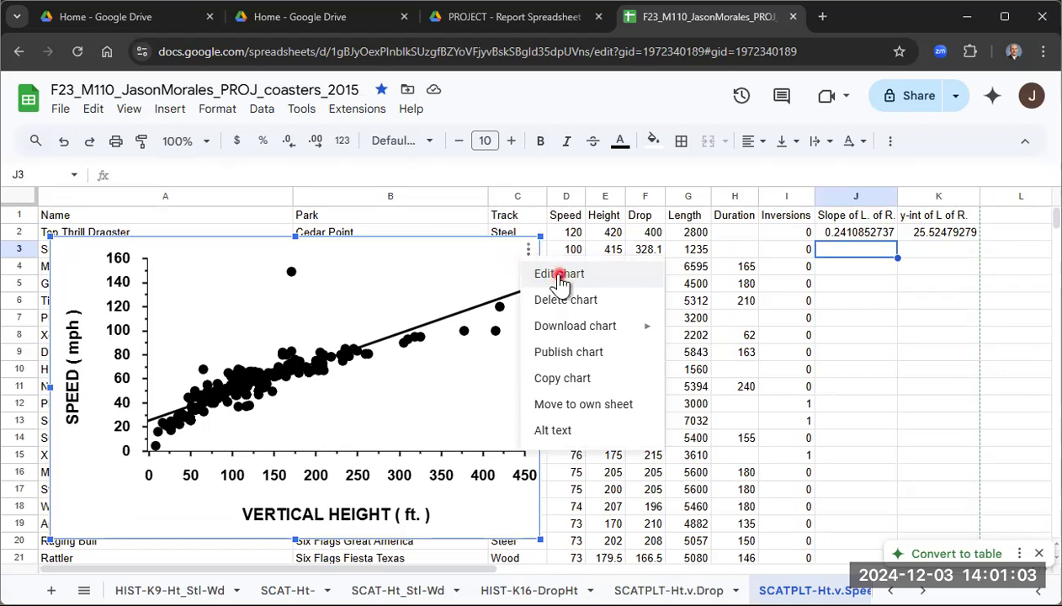
{"action": "left_click", "coordinate": [969, 193]}
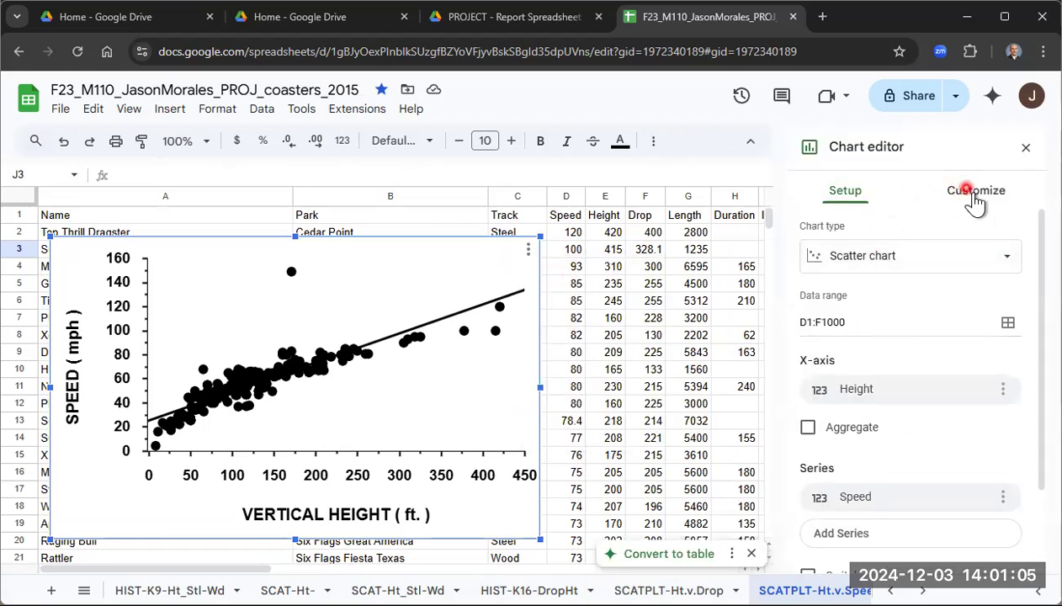
{"action": "left_click", "coordinate": [814, 334]}
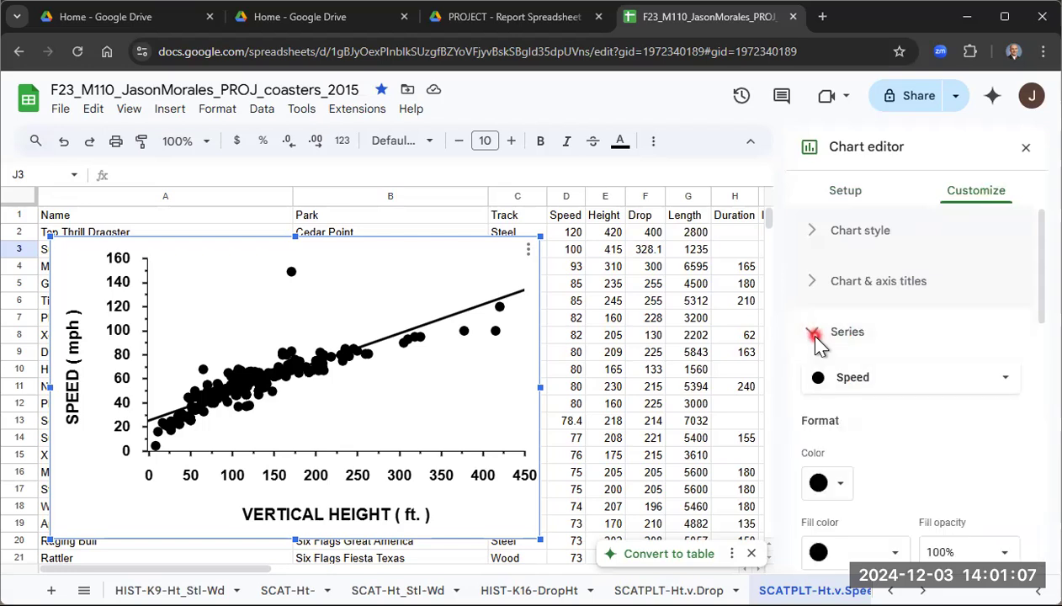
{"action": "scroll", "coordinate": [841, 345], "scroll_direction": "down", "scroll_amount": 8}
{"action": "scroll", "coordinate": [857, 369], "scroll_direction": "down", "scroll_amount": 5}
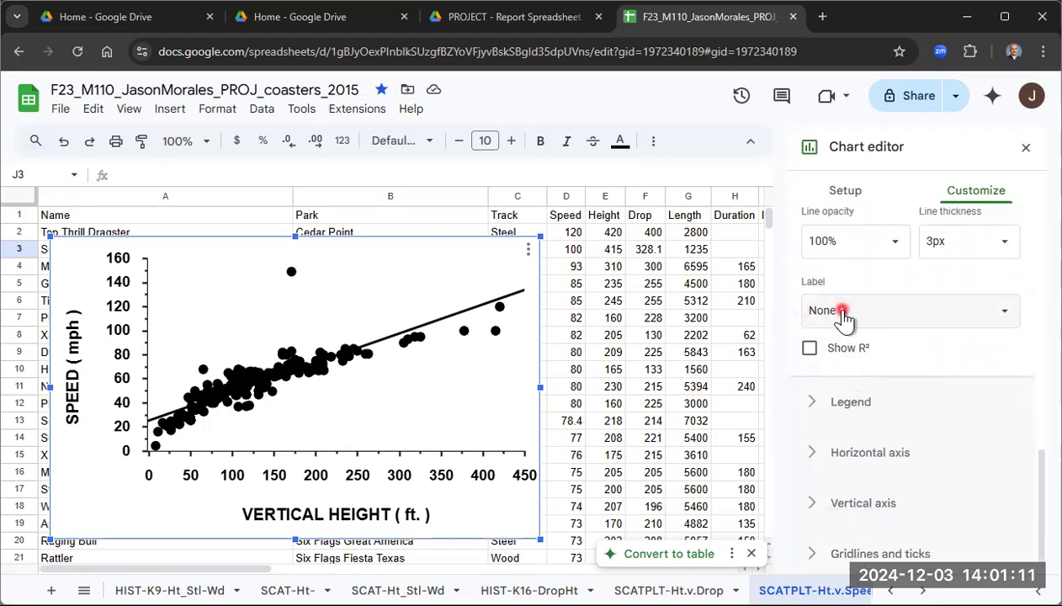
{"action": "left_click", "coordinate": [844, 316]}
{"action": "left_click", "coordinate": [858, 361]}
{"action": "left_click", "coordinate": [478, 284]}
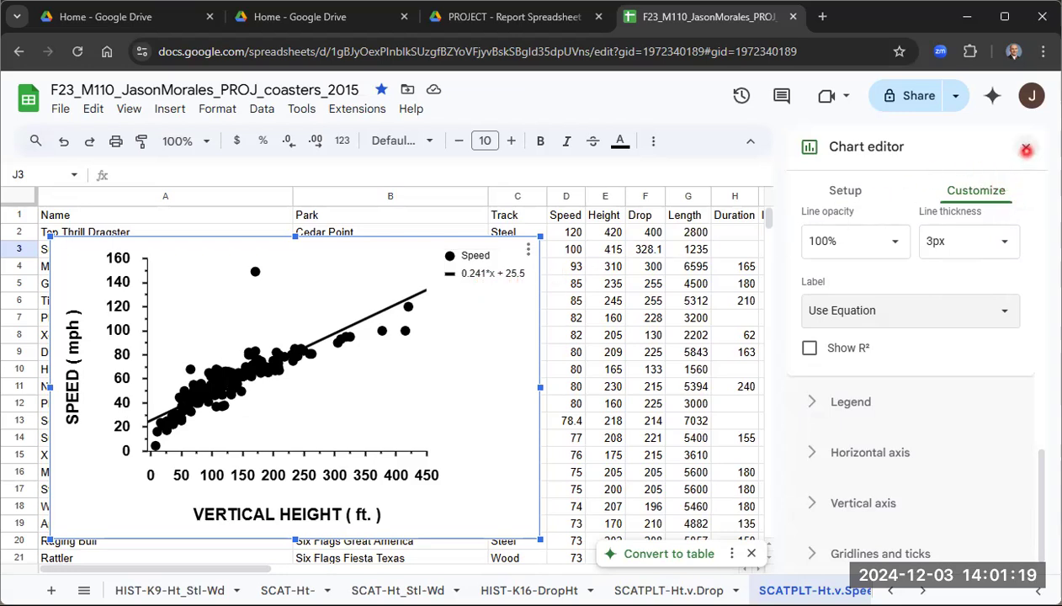
{"action": "left_click", "coordinate": [1028, 147]}
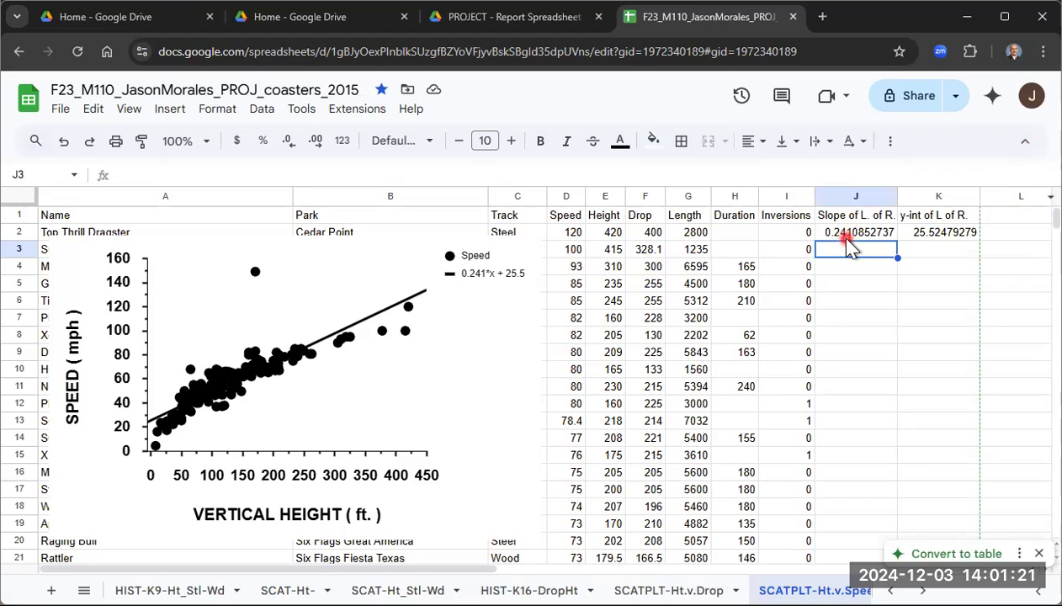